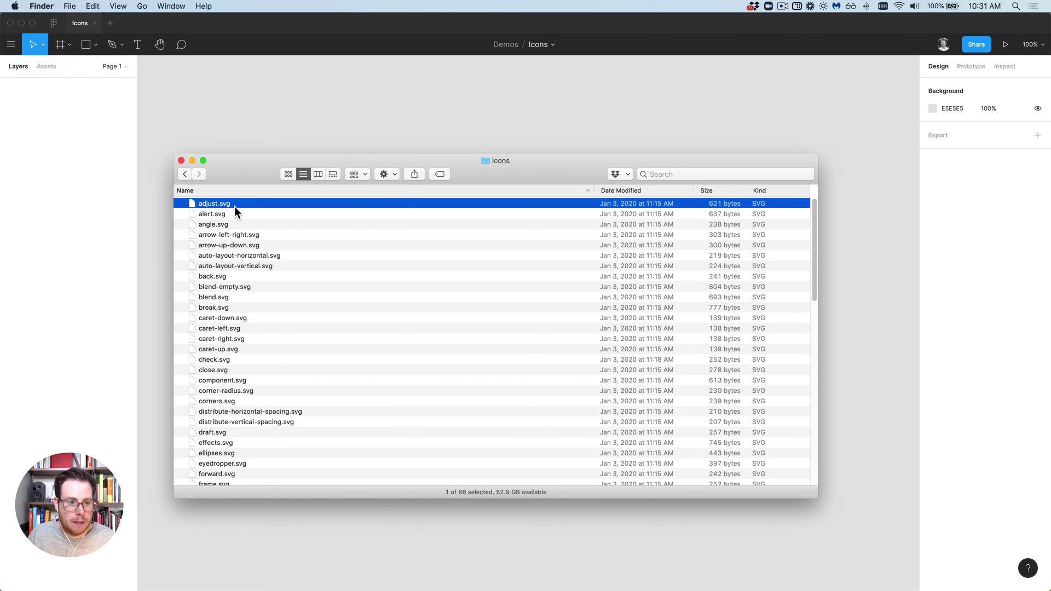
- Select all 86 SVG icon files in the icons folder in Finder
{"action": "key", "text": "cmd+a"}
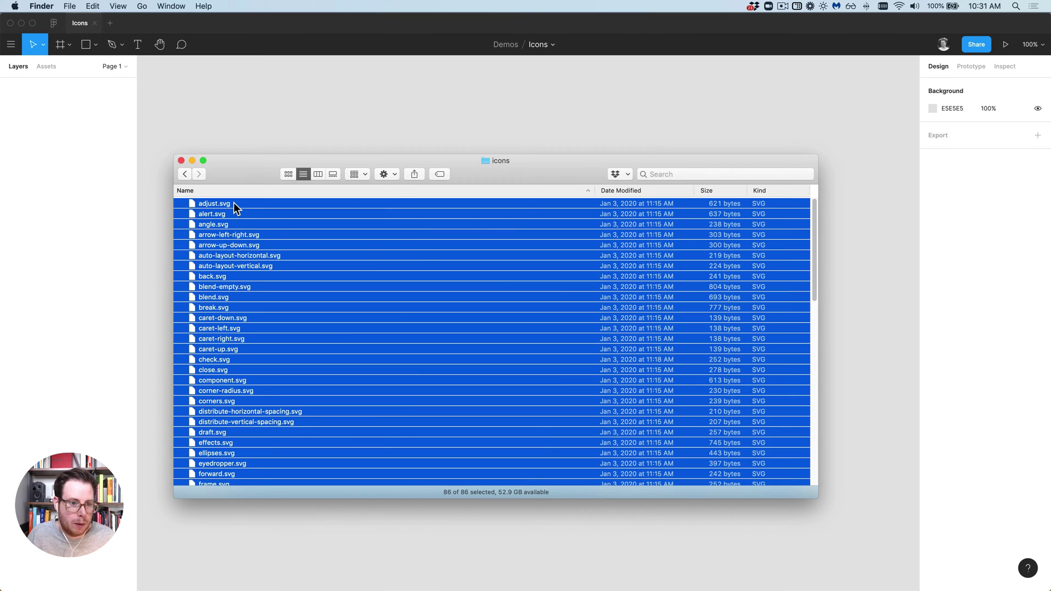
- Drop the SVG icons onto the canvas and space them with 8 px horizontal and vertical gaps
{"action": "left_click_drag", "start_coordinate": [212, 205], "coordinate": [441, 115]}
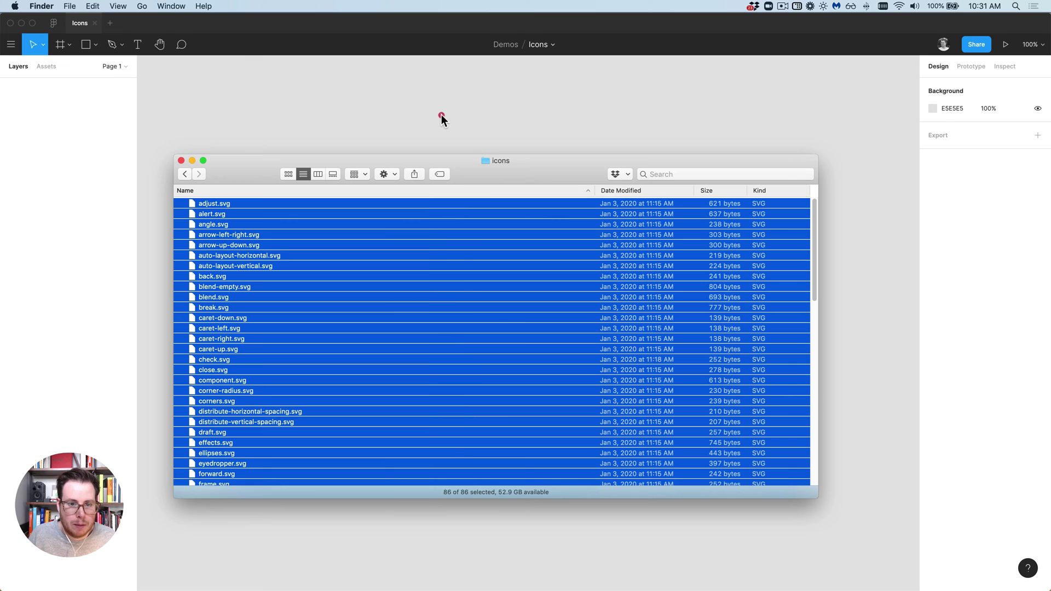
{"action": "left_click", "coordinate": [465, 121]}
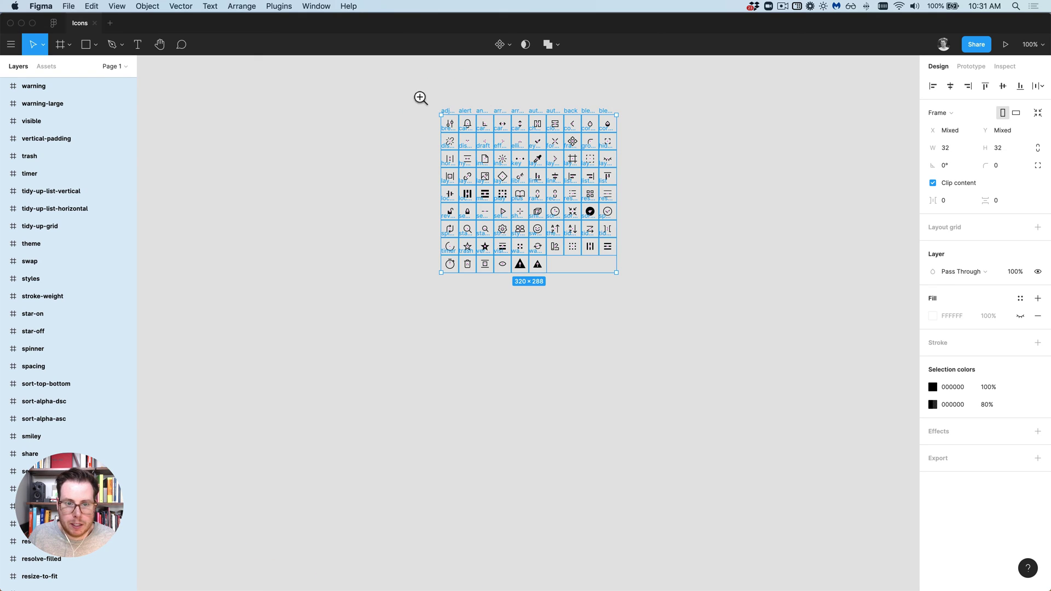
{"action": "left_click_drag", "start_coordinate": [416, 91], "coordinate": [666, 380]}
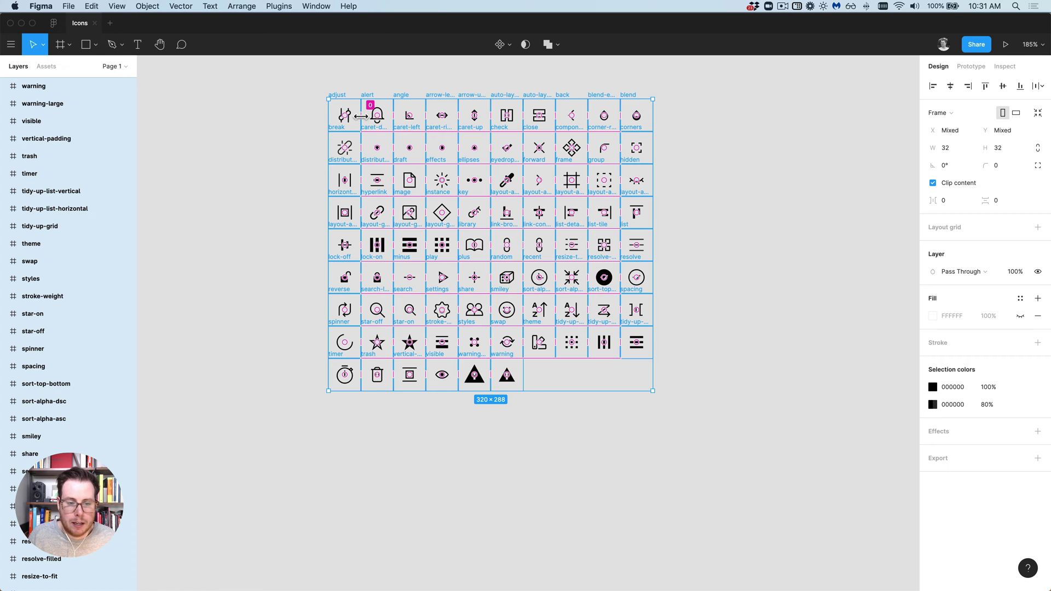
{"action": "left_click_drag", "start_coordinate": [359, 116], "coordinate": [367, 114]}
{"action": "left_click_drag", "start_coordinate": [410, 163], "coordinate": [410, 167]}
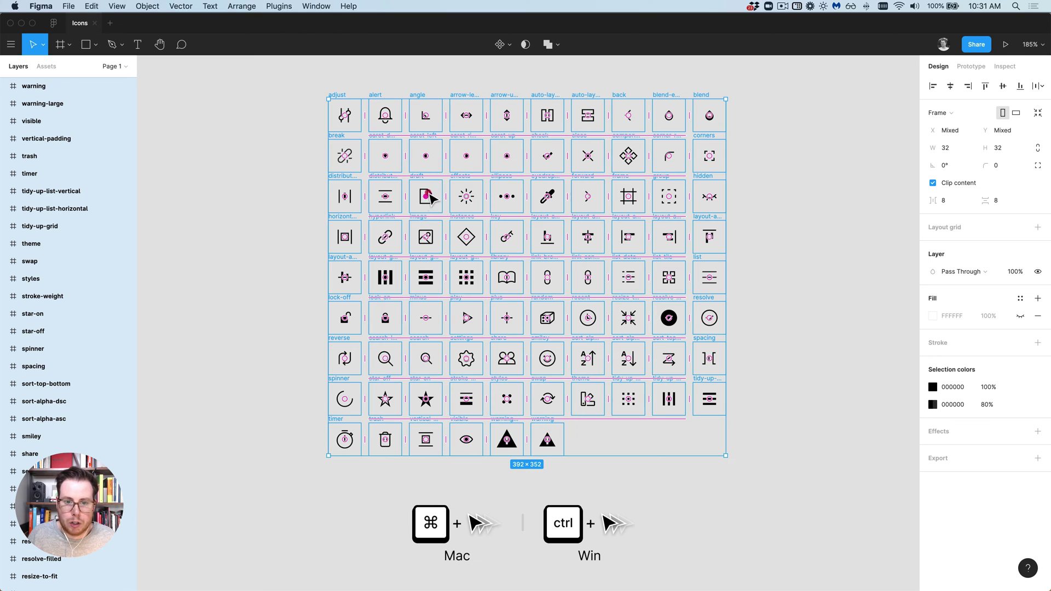
- Return the draft icon to its spot, then delete link-broken, link-connected and list-data
{"action": "left_click_drag", "start_coordinate": [428, 201], "coordinate": [496, 256]}
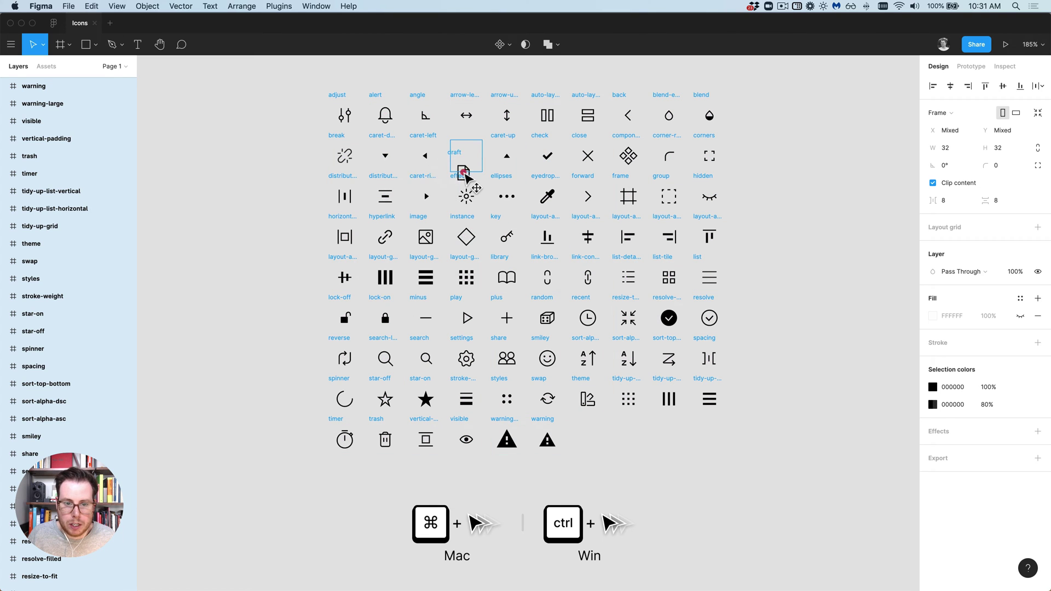
{"action": "left_click_drag", "start_coordinate": [495, 254], "coordinate": [429, 203]}
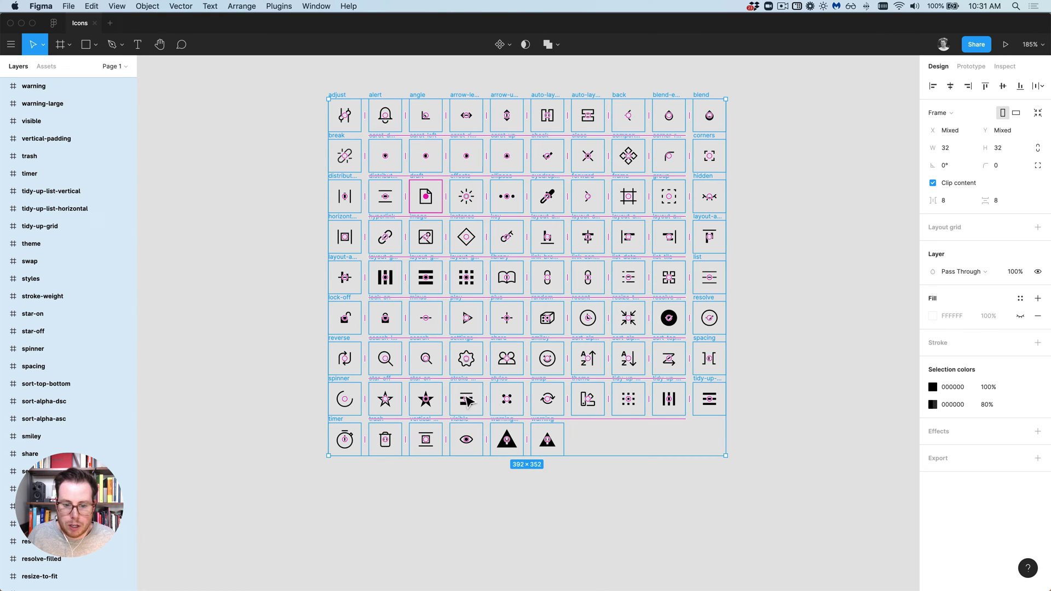
{"action": "left_click", "coordinate": [550, 282]}
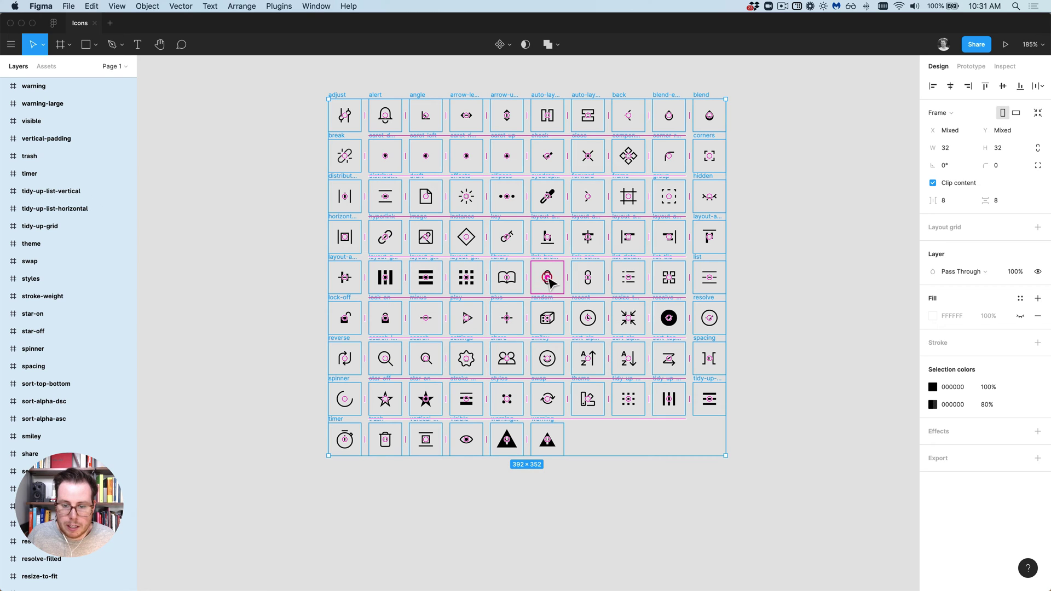
{"action": "key", "text": "shift"}
{"action": "left_click", "coordinate": [590, 282], "text": "shift"}
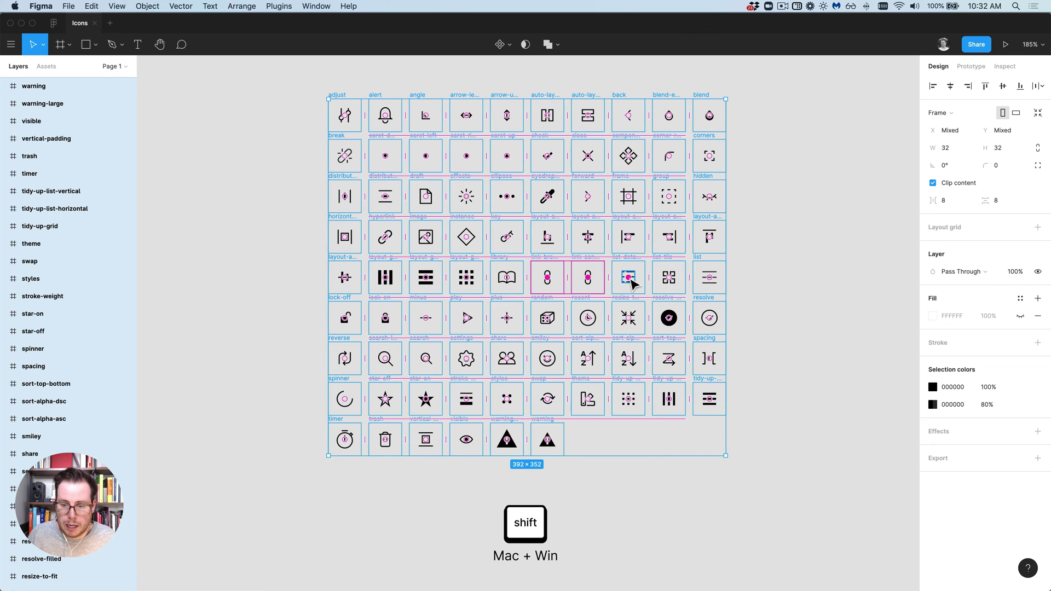
{"action": "left_click", "coordinate": [630, 280], "text": "shift"}
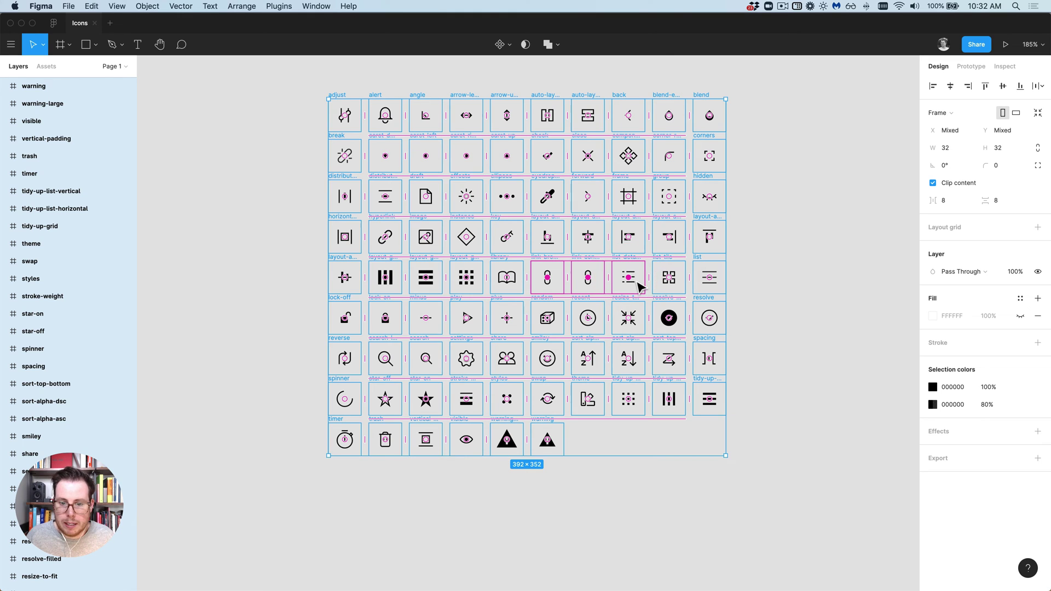
{"action": "key", "text": "Delete"}
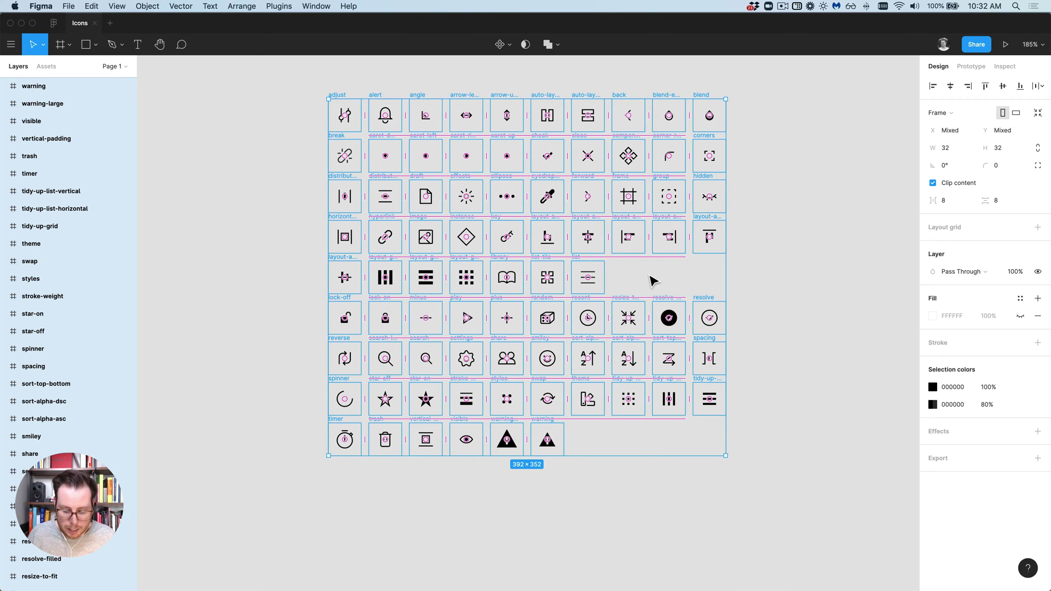
- Arrange the icons with Quantizer into 10 columns with 16 px column and row gaps
{"action": "key", "text": "super+slash"}
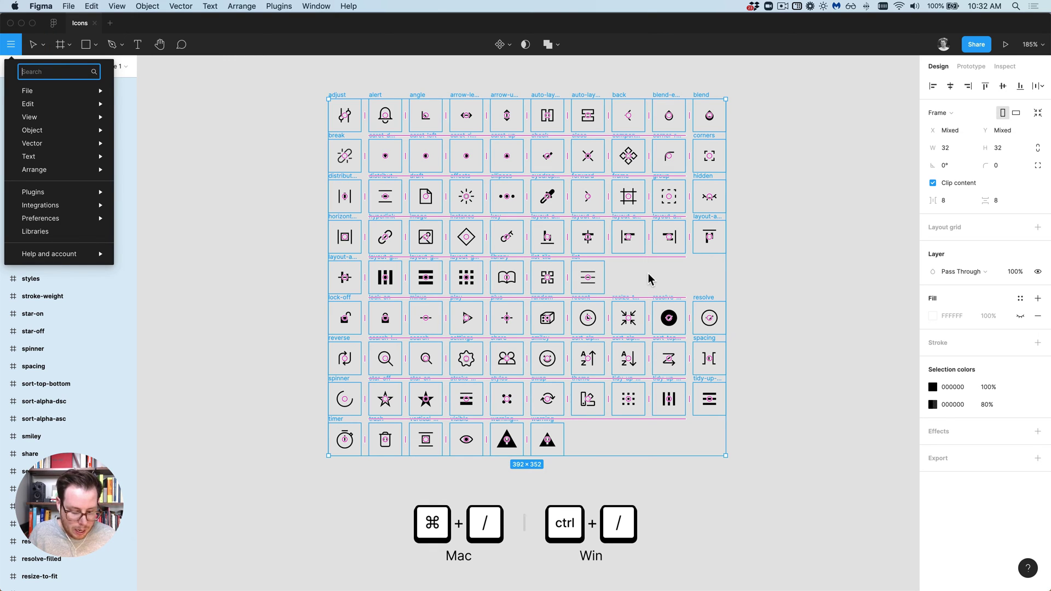
{"action": "type", "text": "quant"}
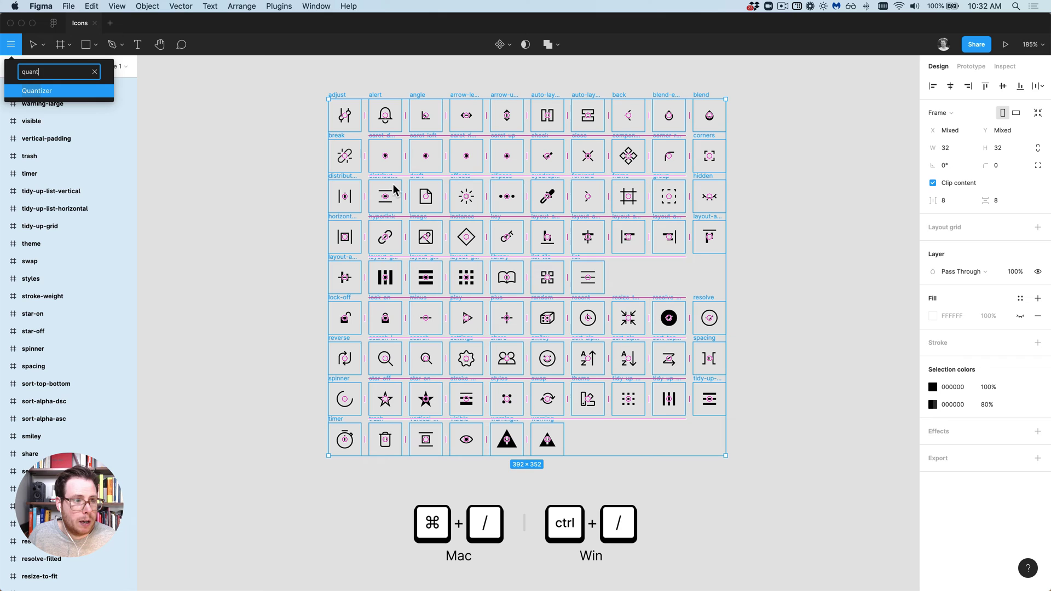
{"action": "left_click", "coordinate": [64, 91]}
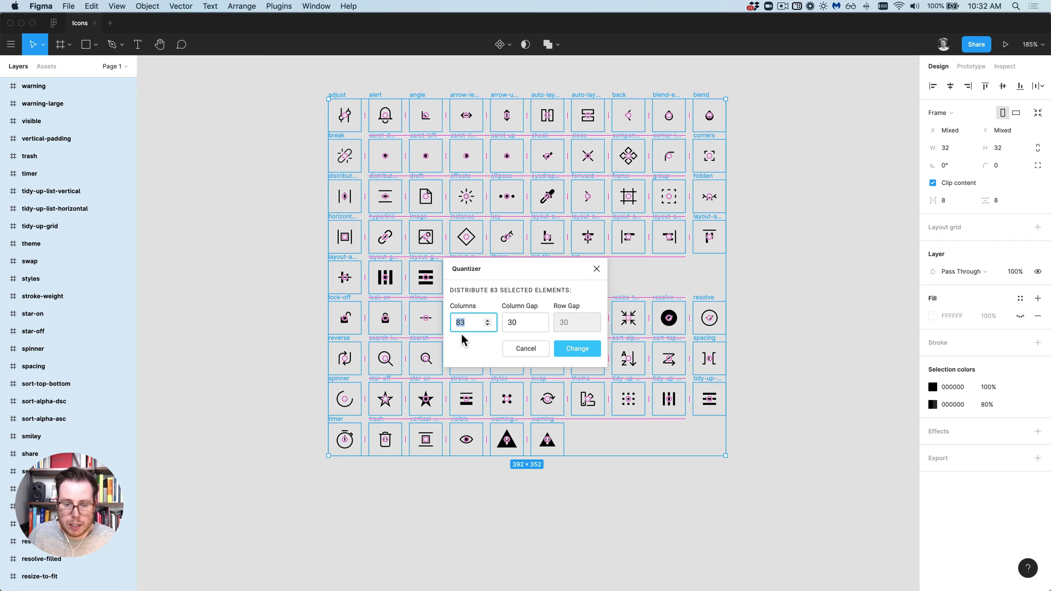
{"action": "type", "text": "10"}
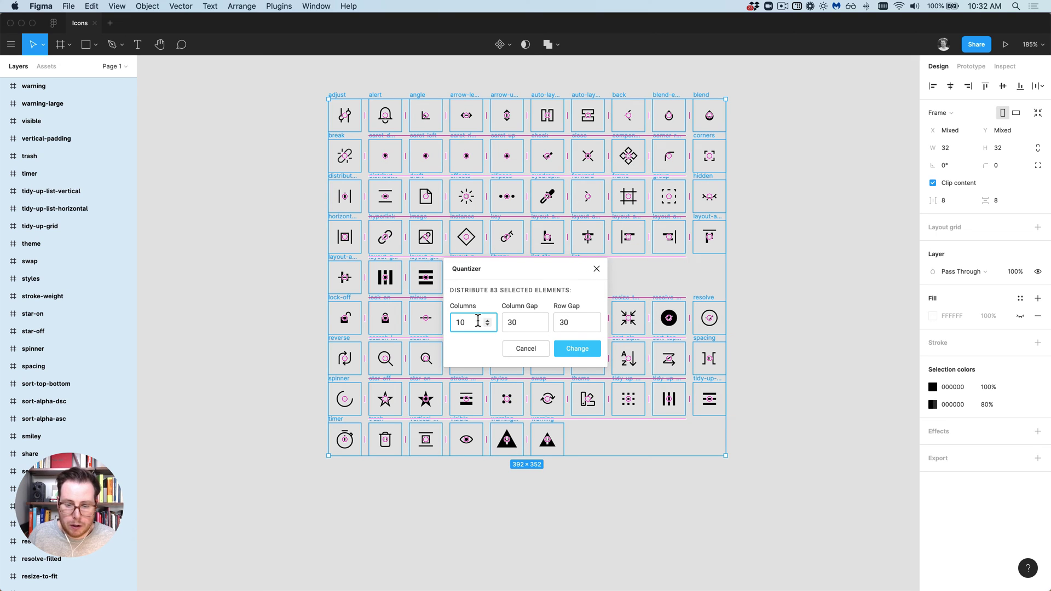
{"action": "mouse_move", "coordinate": [525, 321]}
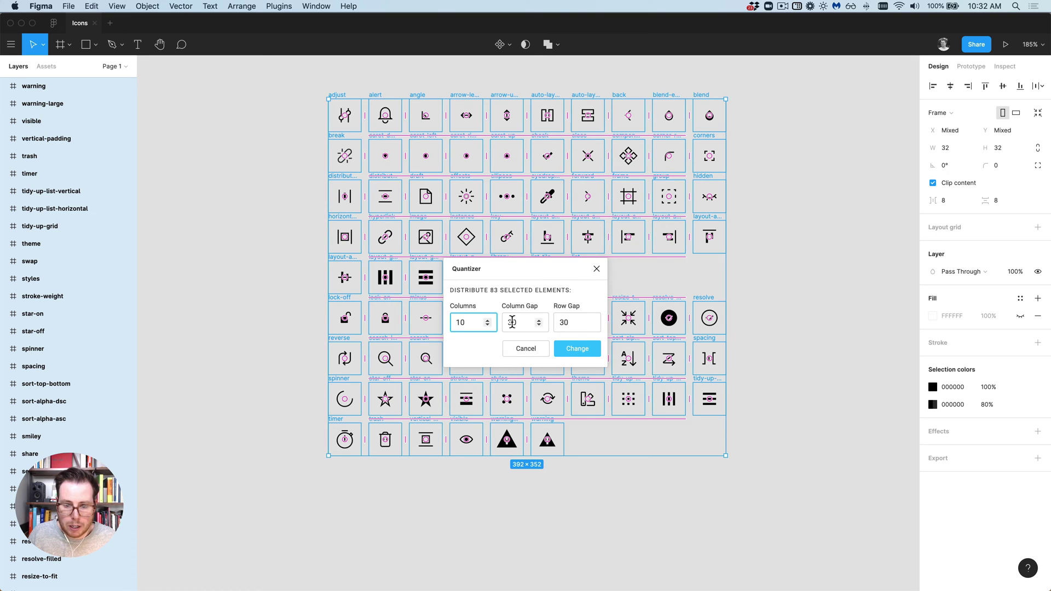
{"action": "left_click", "coordinate": [511, 322]}
{"action": "type", "text": "16"}
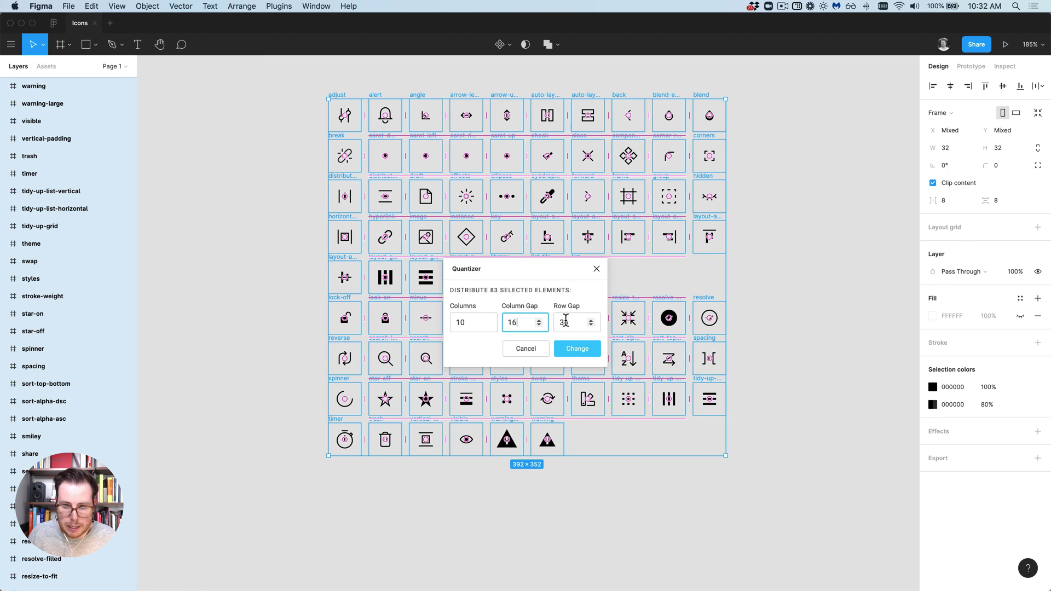
{"action": "left_click", "coordinate": [565, 321]}
{"action": "type", "text": "16"}
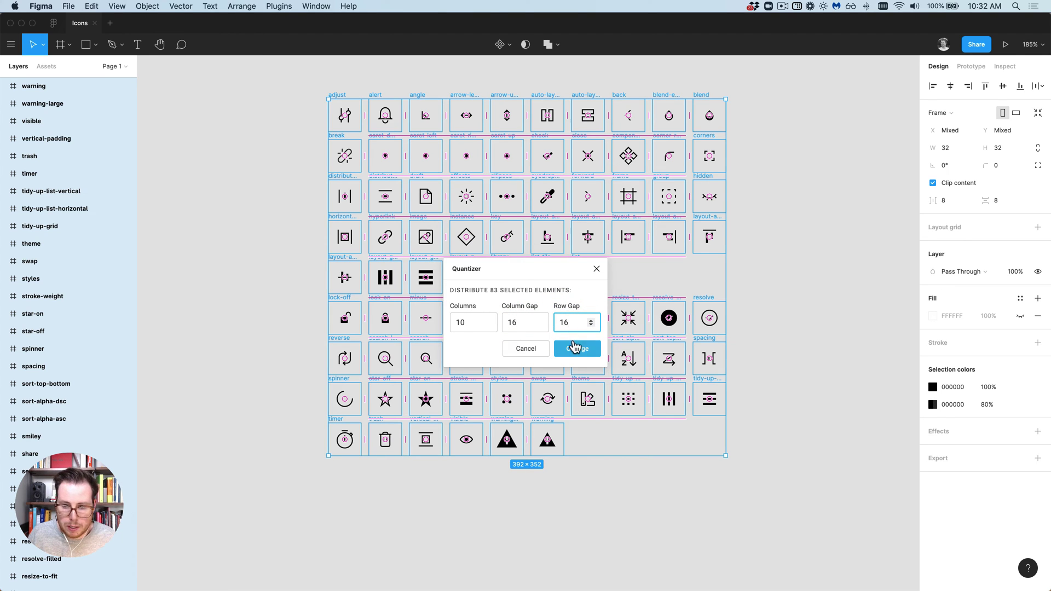
{"action": "left_click", "coordinate": [578, 348]}
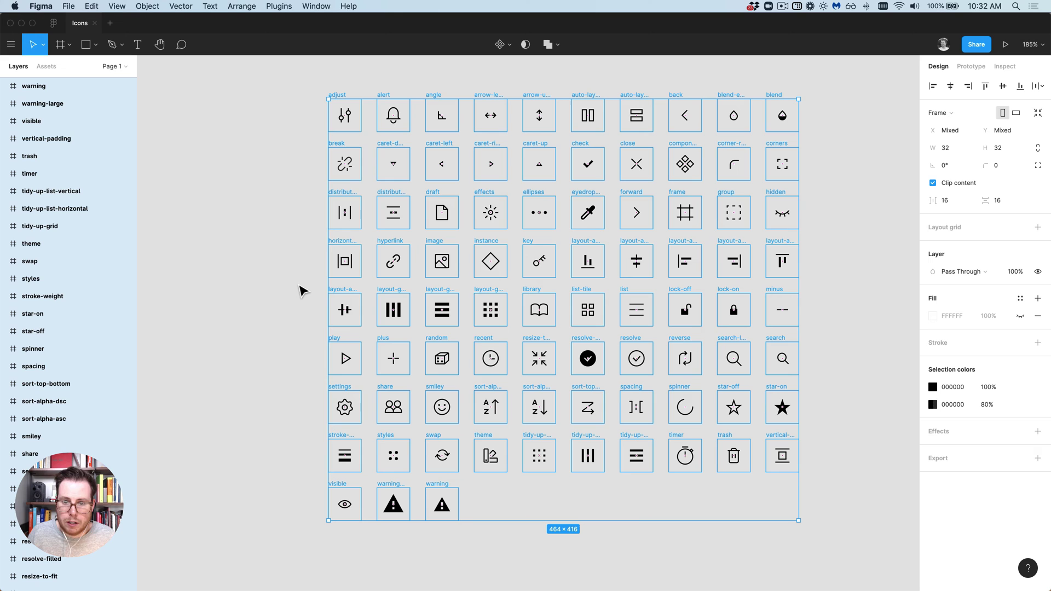
- Batch-rename all 83 layers to their current name followed by _32px
{"action": "key", "text": "super+r"}
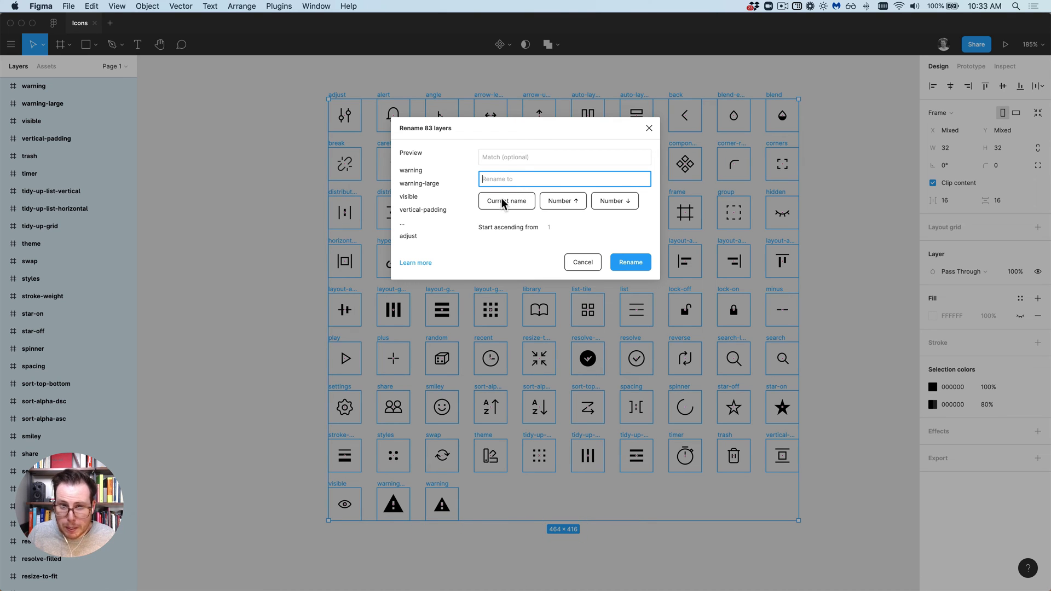
{"action": "left_click", "coordinate": [501, 201]}
{"action": "type", "text": "$&_"}
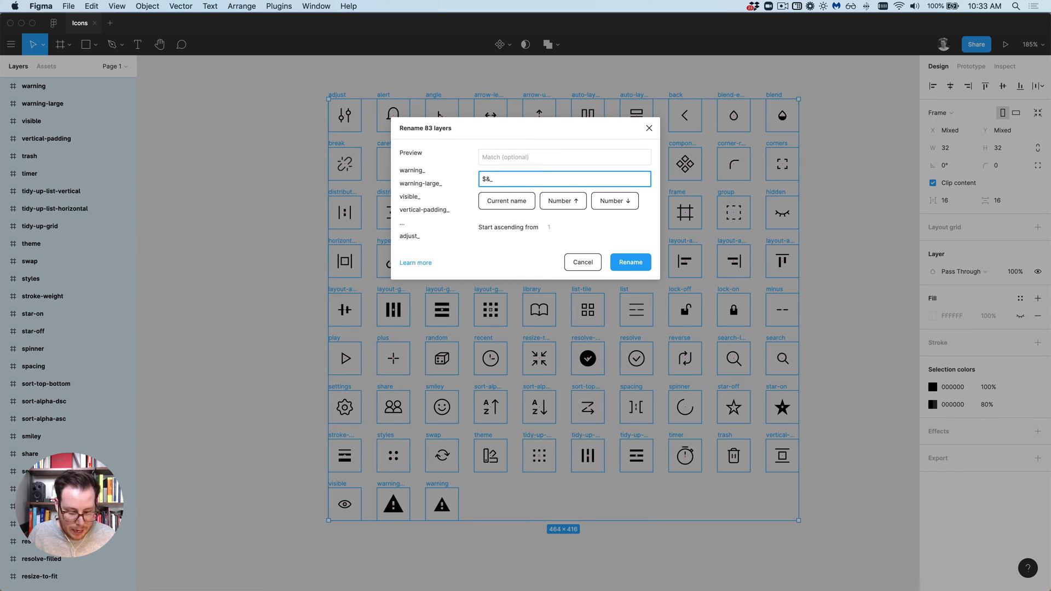
{"action": "type", "text": "32px"}
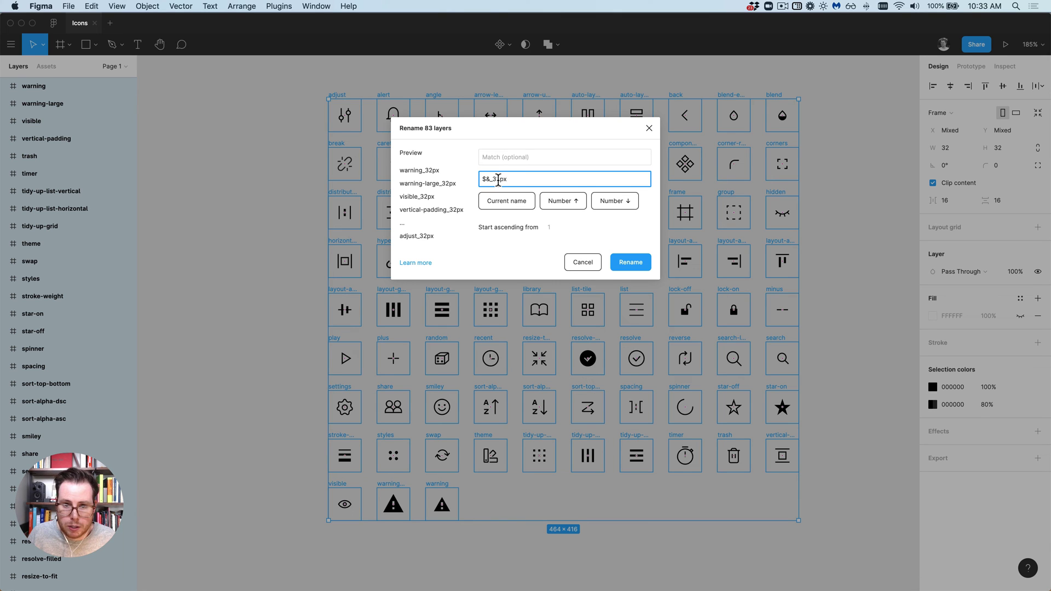
{"action": "left_click", "coordinate": [631, 262]}
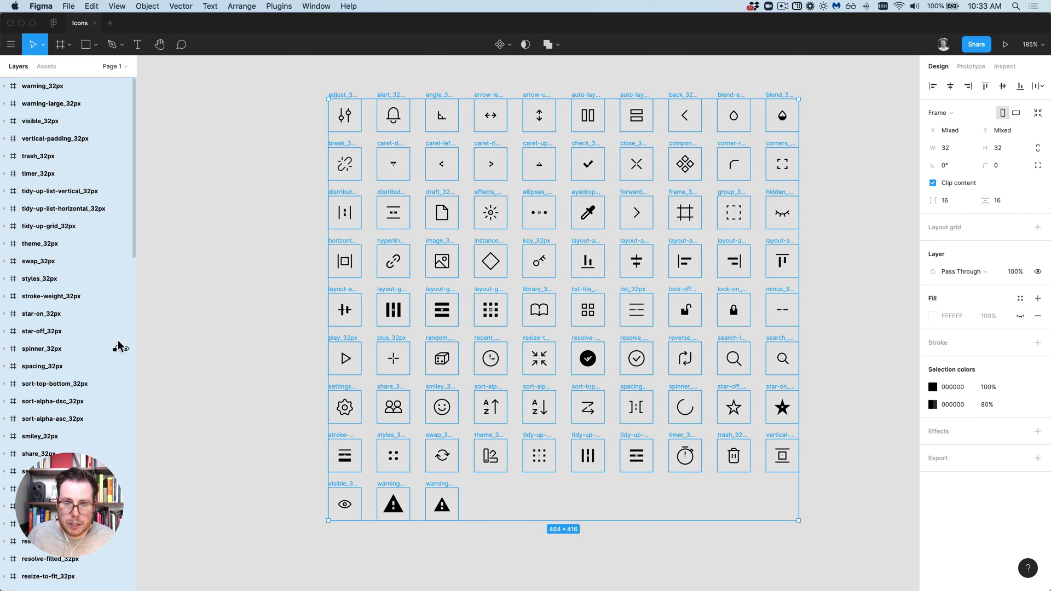
- Use Create multiple components to make each selected icon frame a separate component
{"action": "left_click", "coordinate": [510, 46]}
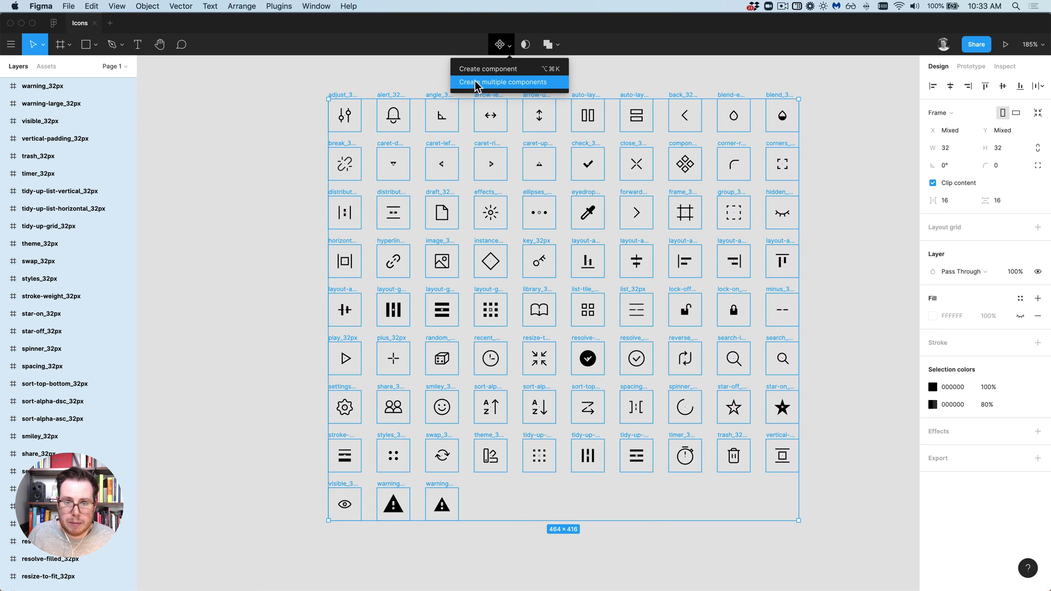
{"action": "left_click", "coordinate": [504, 83]}
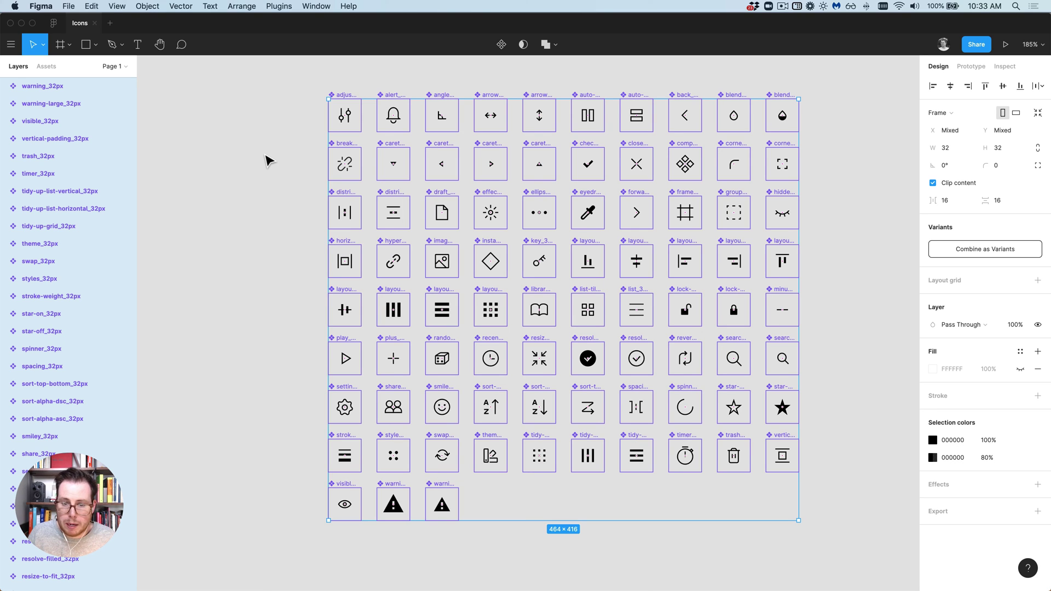
{"action": "left_click", "coordinate": [265, 157]}
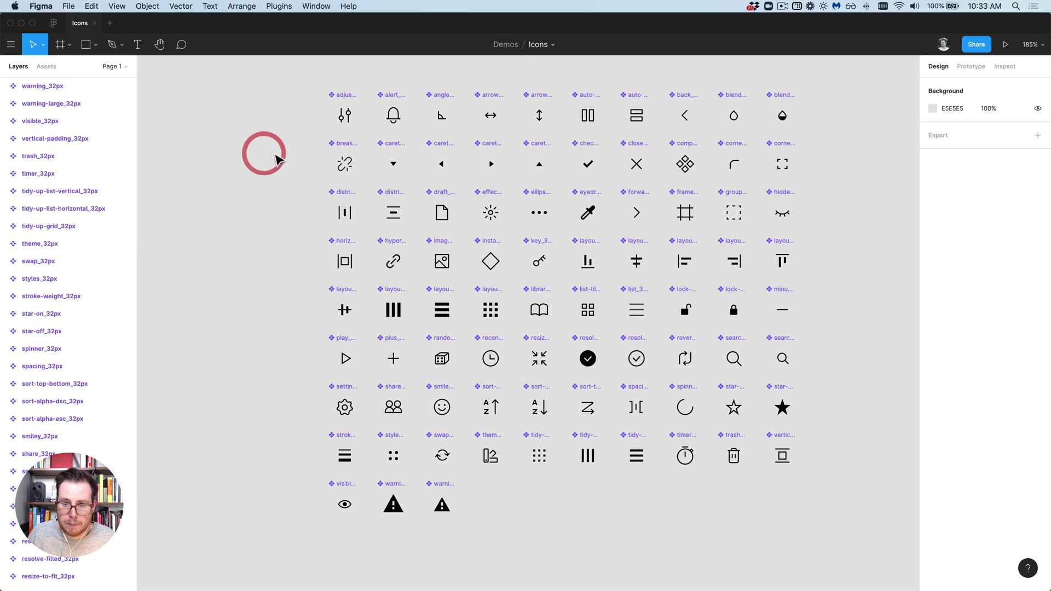
{"action": "left_click", "coordinate": [48, 66]}
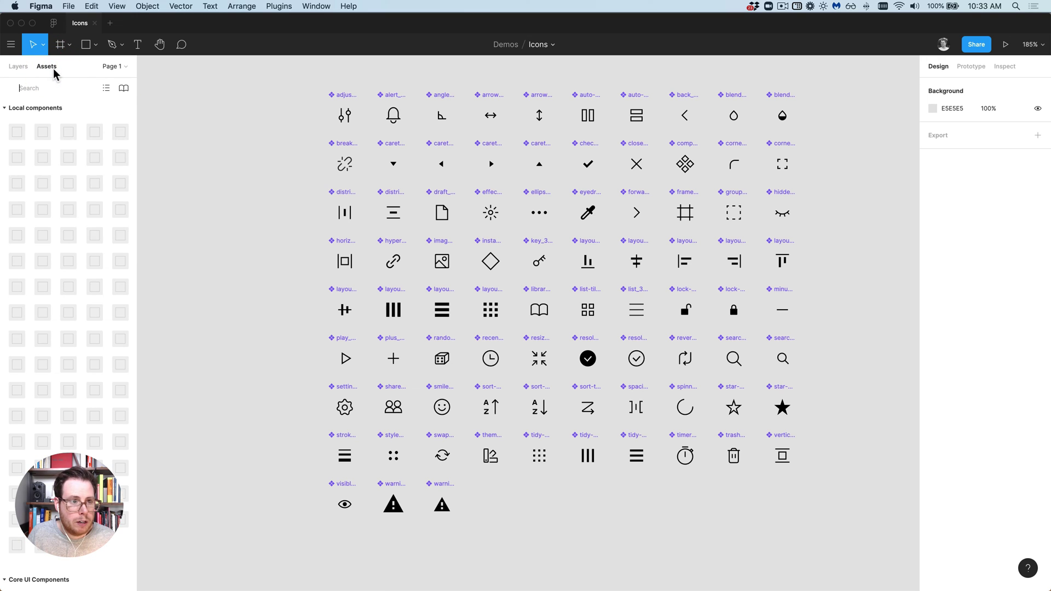
{"action": "left_click", "coordinate": [123, 89]}
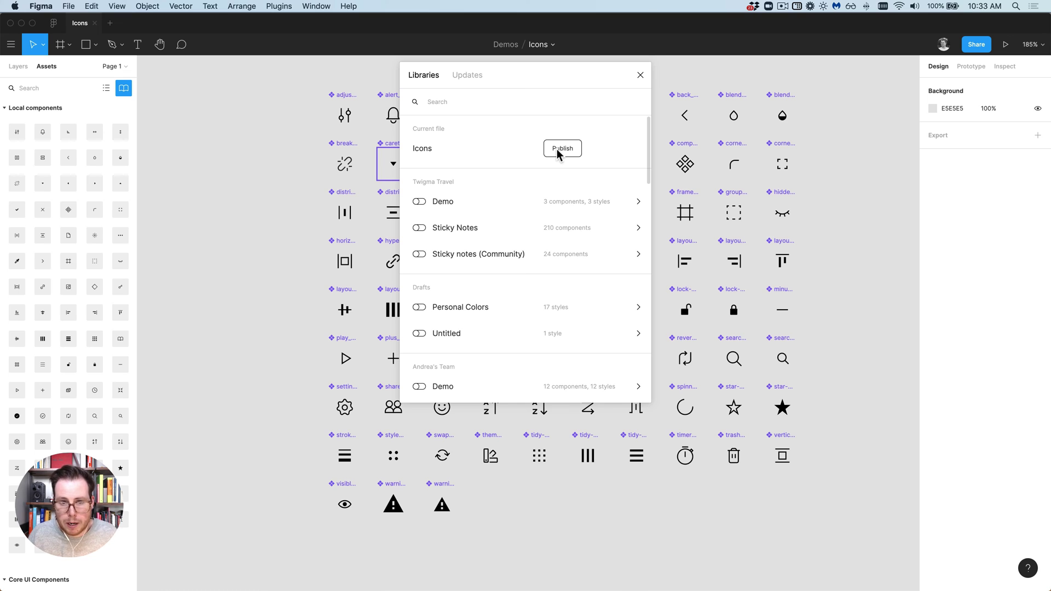
{"action": "left_click", "coordinate": [465, 75]}
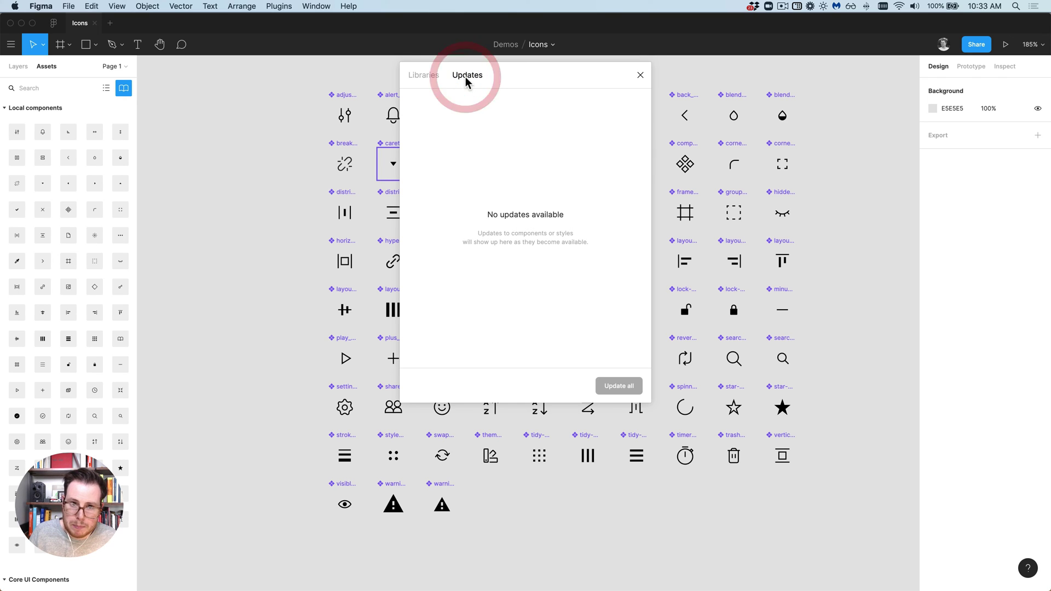
{"action": "left_click", "coordinate": [435, 76]}
{"action": "left_click", "coordinate": [639, 76]}
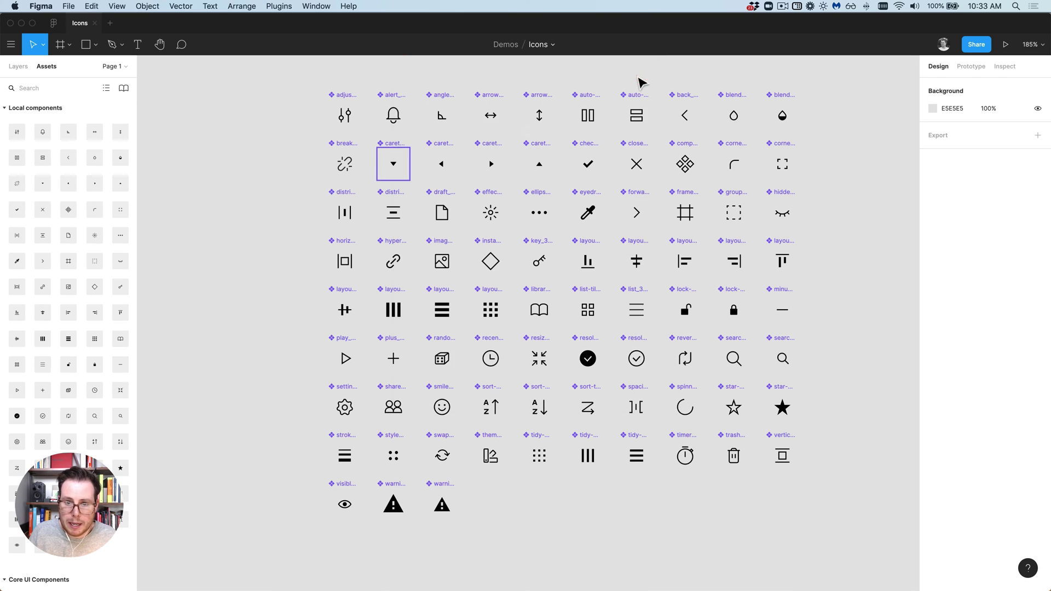
{"action": "left_click", "coordinate": [18, 67]}
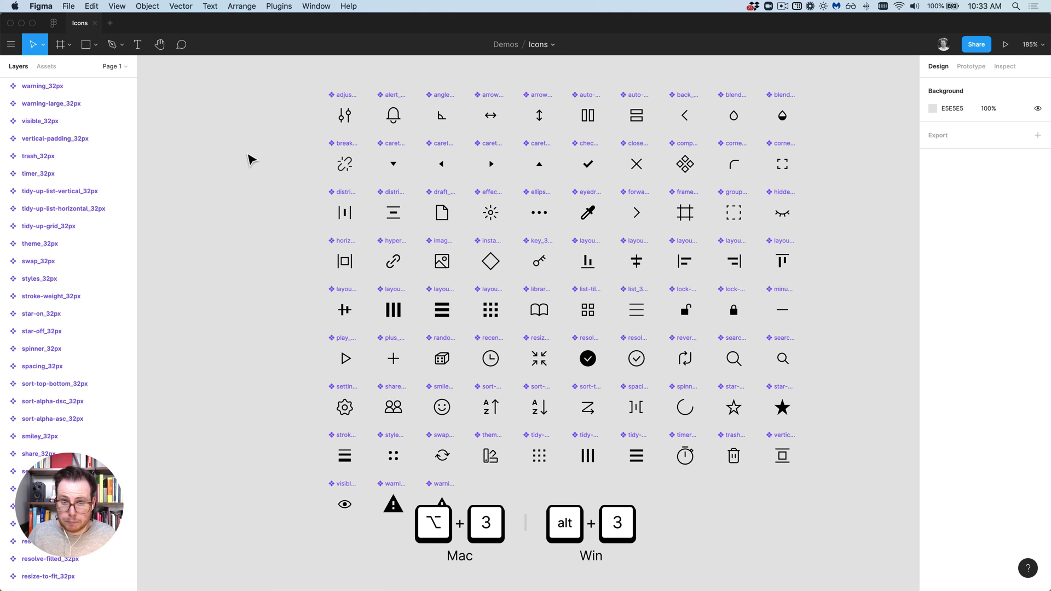
- Publish the Icons file as a library with its 83 components
{"action": "key", "text": "alt+3"}
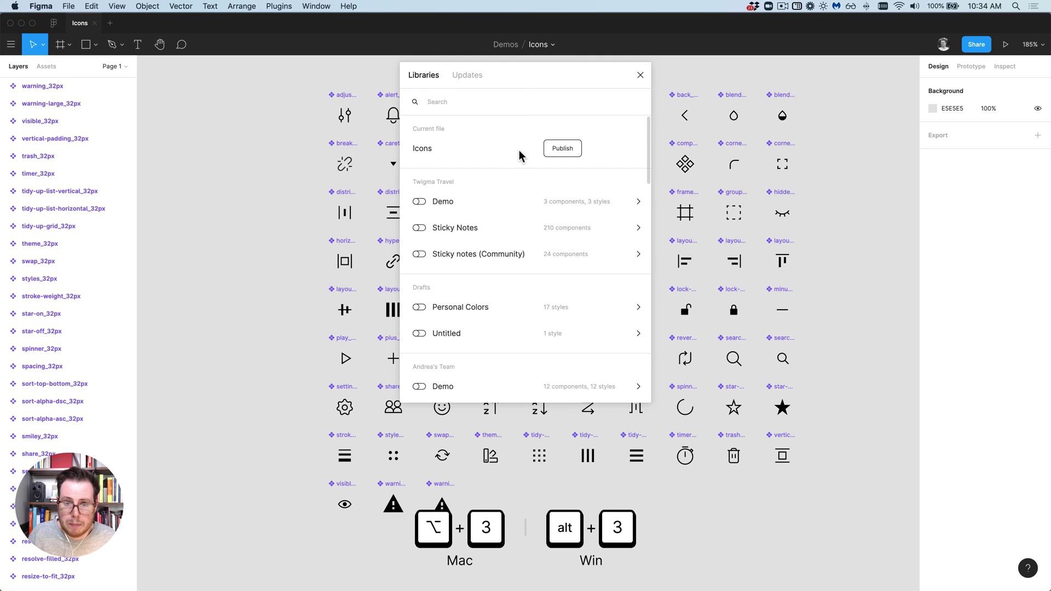
{"action": "left_click", "coordinate": [562, 150]}
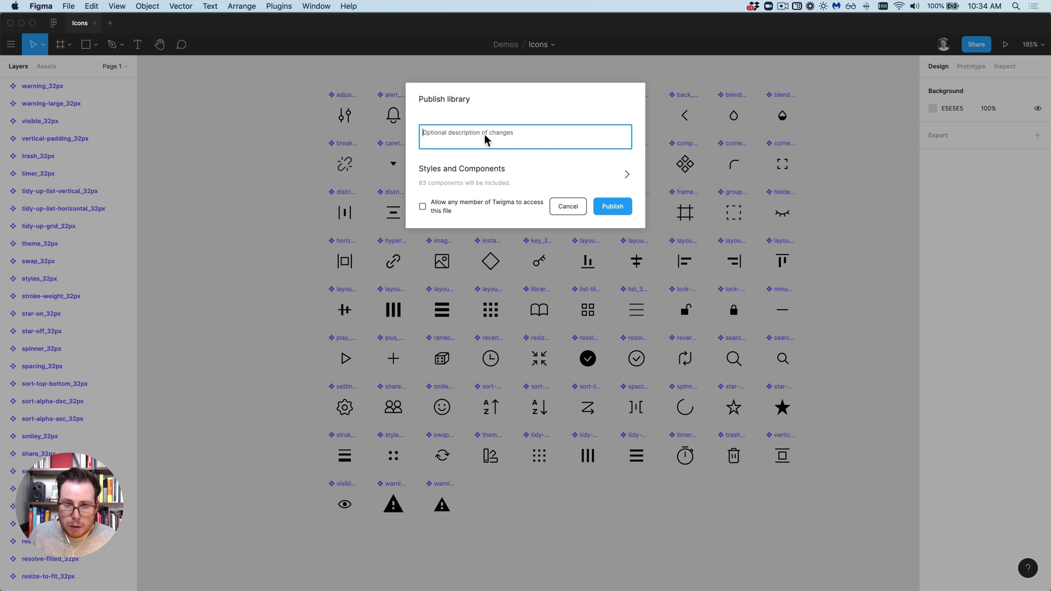
{"action": "left_click", "coordinate": [613, 210]}
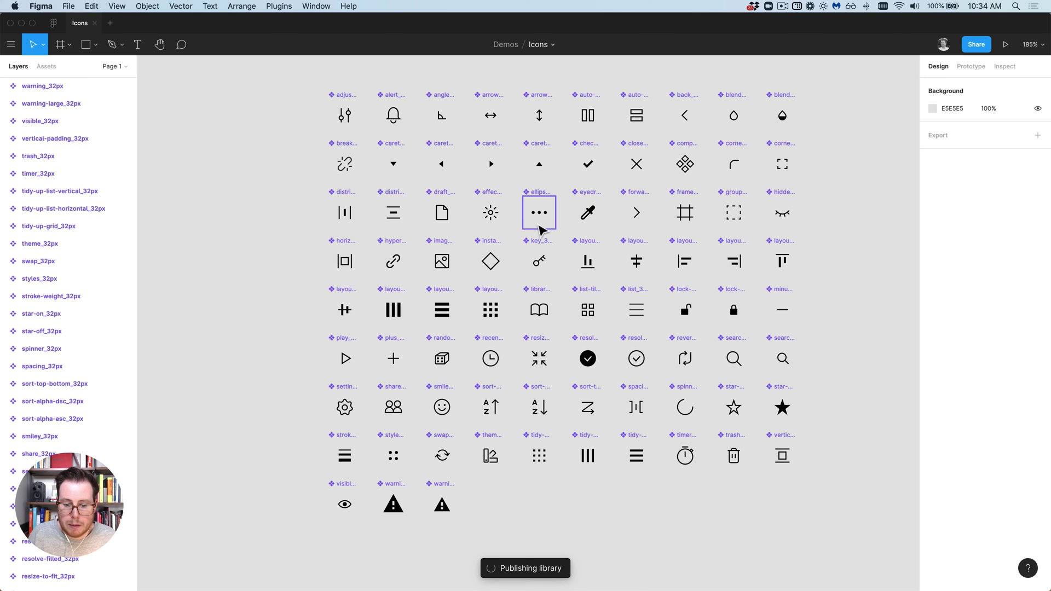